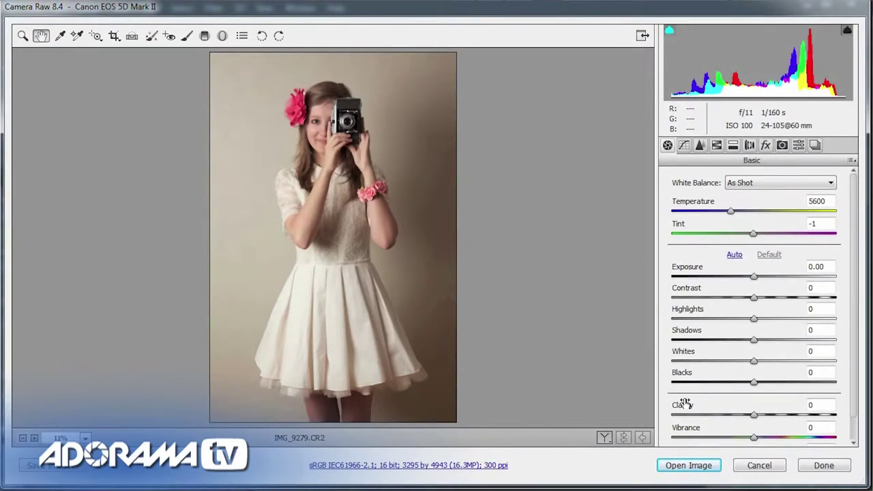
- Try the portrait's Clarity at +46 and -100, and settle it at -30 for a softer look
{"action": "left_click_drag", "start_coordinate": [755, 416], "coordinate": [791, 416]}
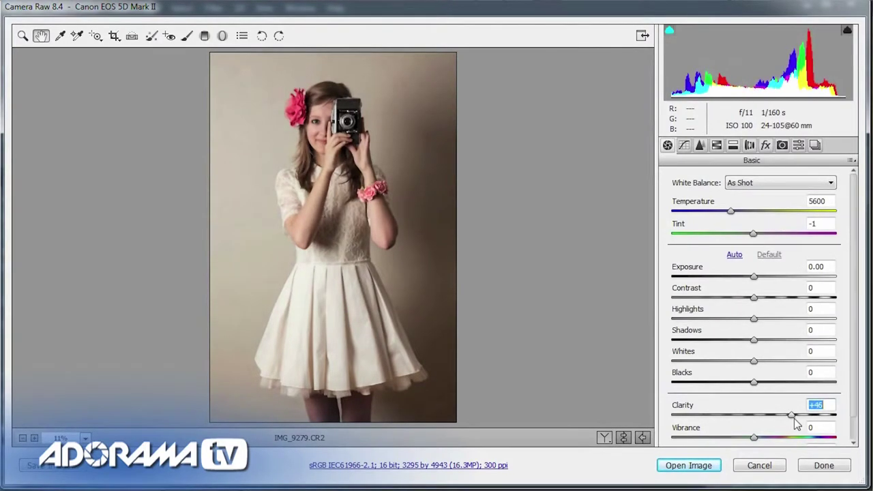
{"action": "left_click_drag", "start_coordinate": [792, 416], "coordinate": [674, 417]}
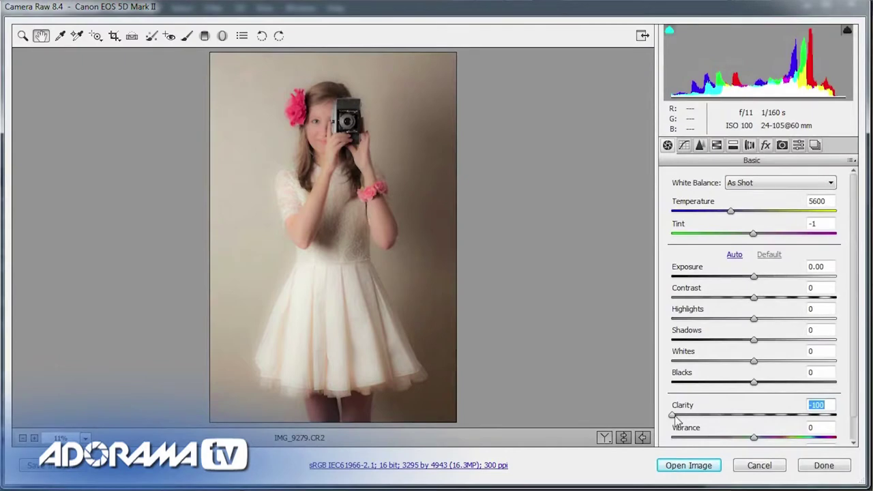
{"action": "left_click_drag", "start_coordinate": [674, 415], "coordinate": [732, 420]}
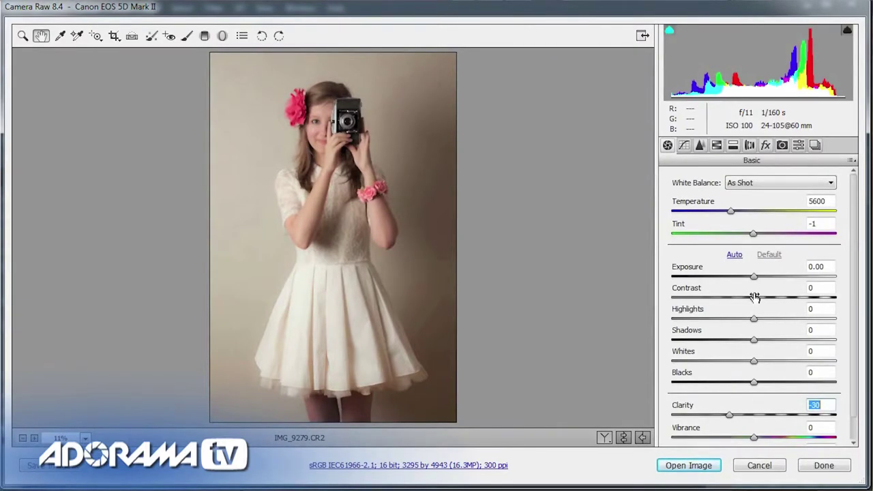
- Brighten the portrait's tones with Exposure +0.50, Highlights +18, Whites +25 and Shadows +34
{"action": "left_click_drag", "start_coordinate": [756, 277], "coordinate": [764, 279]}
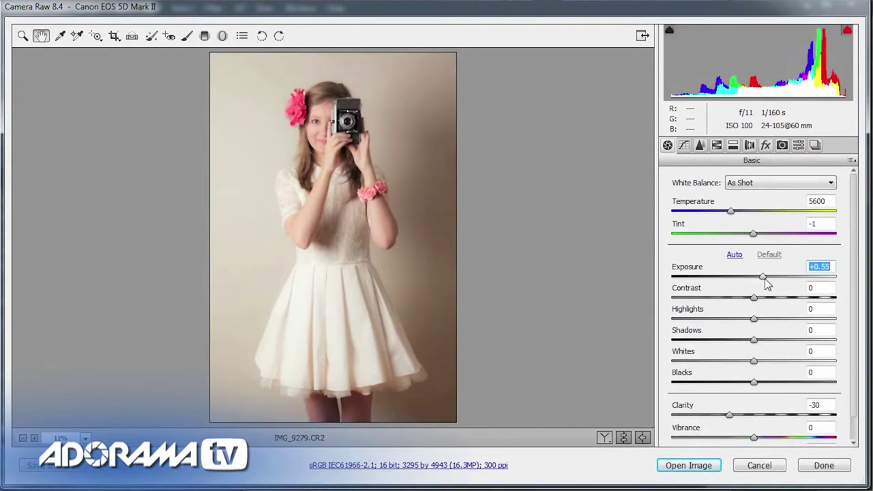
{"action": "key", "text": "Down"}
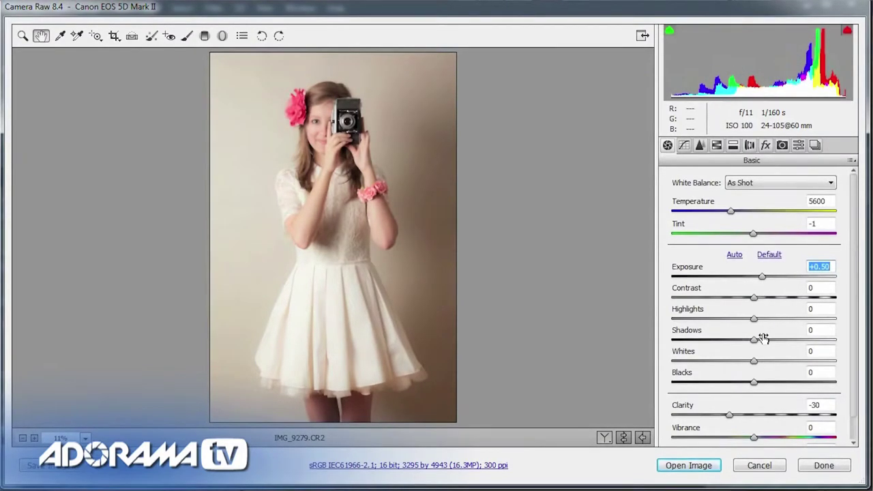
{"action": "left_click_drag", "start_coordinate": [759, 322], "coordinate": [768, 318]}
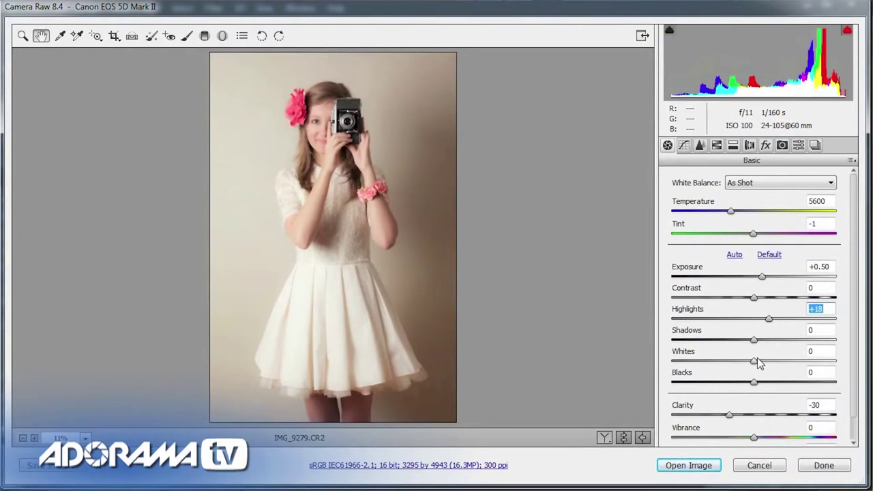
{"action": "left_click_drag", "start_coordinate": [756, 363], "coordinate": [776, 365]}
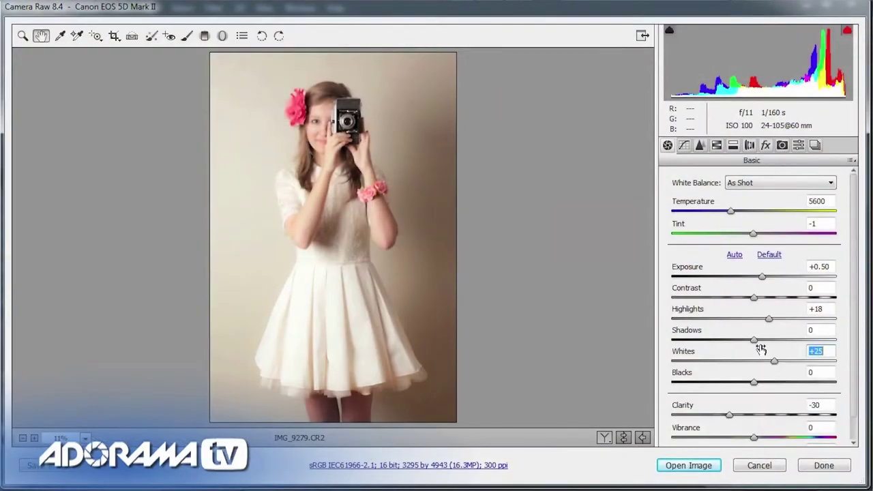
{"action": "left_click_drag", "start_coordinate": [754, 339], "coordinate": [785, 346]}
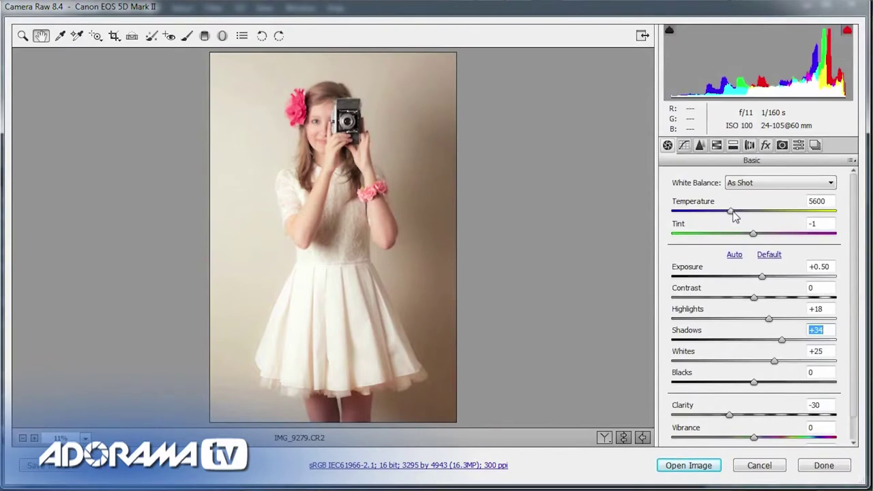
- Warm the white balance to a Temperature of 5900 and reduce the Vibrance to -35
{"action": "left_click_drag", "start_coordinate": [731, 212], "coordinate": [737, 211]}
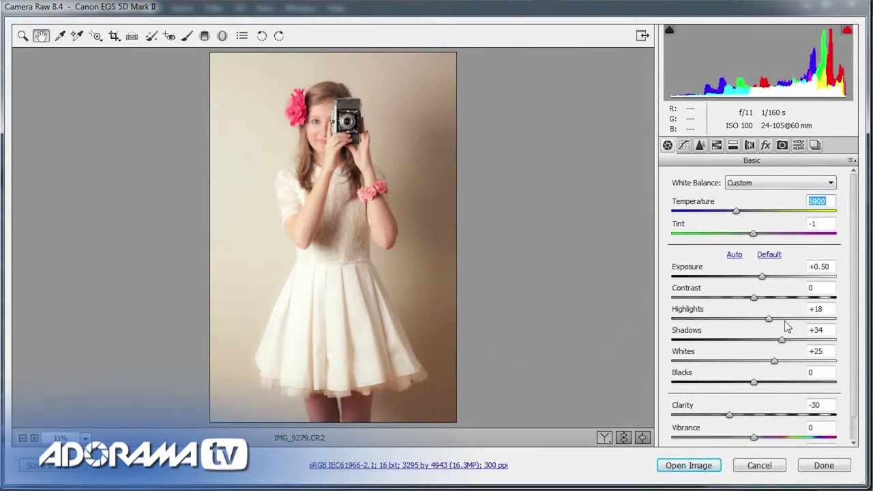
{"action": "scroll", "coordinate": [858, 341], "scroll_direction": "down", "scroll_amount": 1}
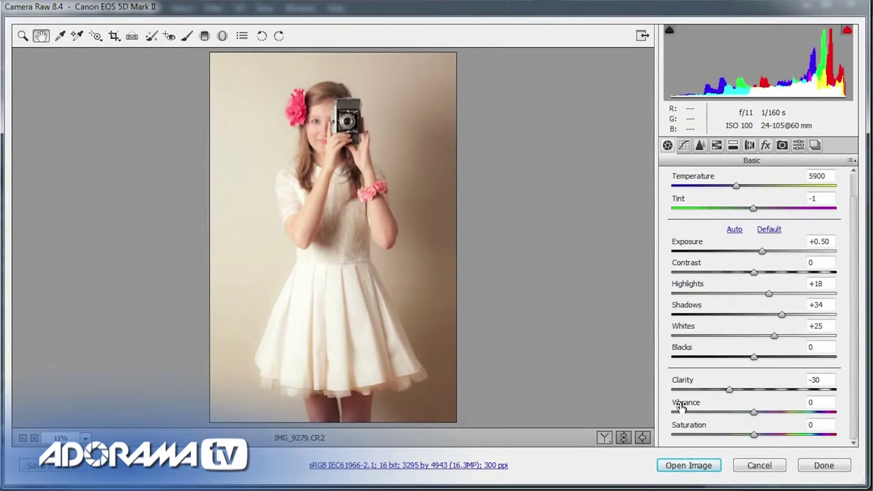
{"action": "left_click", "coordinate": [755, 413]}
{"action": "left_click_drag", "start_coordinate": [760, 413], "coordinate": [726, 420]}
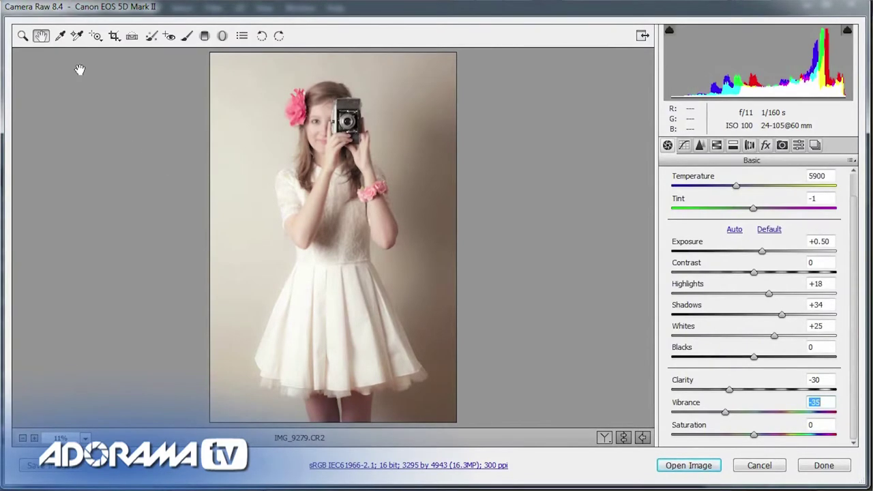
- Set up the Adjustment Brush for the legs below the dress with Exposure +0.50, Shadows +30 and Saturation -23
{"action": "left_click", "coordinate": [23, 37]}
{"action": "left_click_drag", "start_coordinate": [280, 363], "coordinate": [402, 440]}
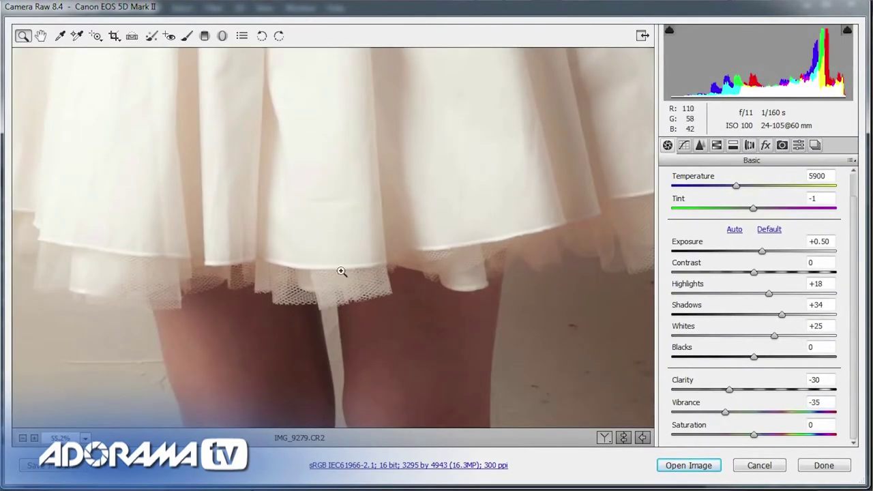
{"action": "left_click", "coordinate": [186, 40]}
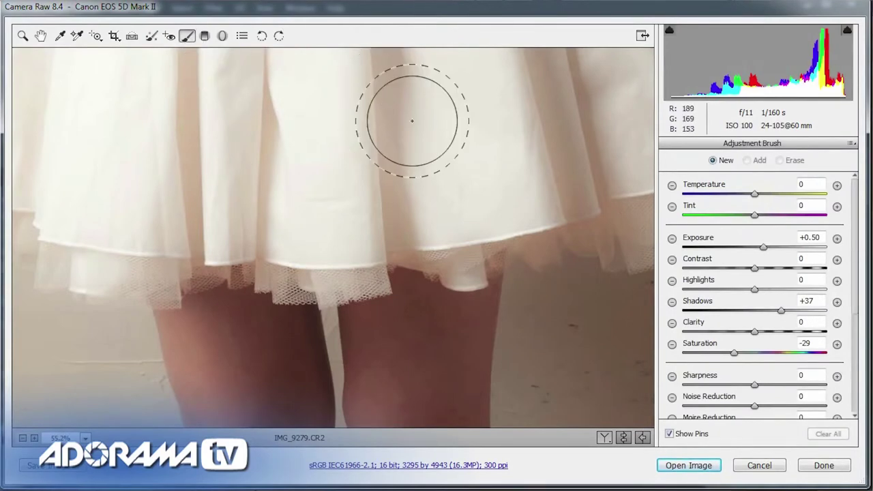
{"action": "left_click", "coordinate": [837, 238]}
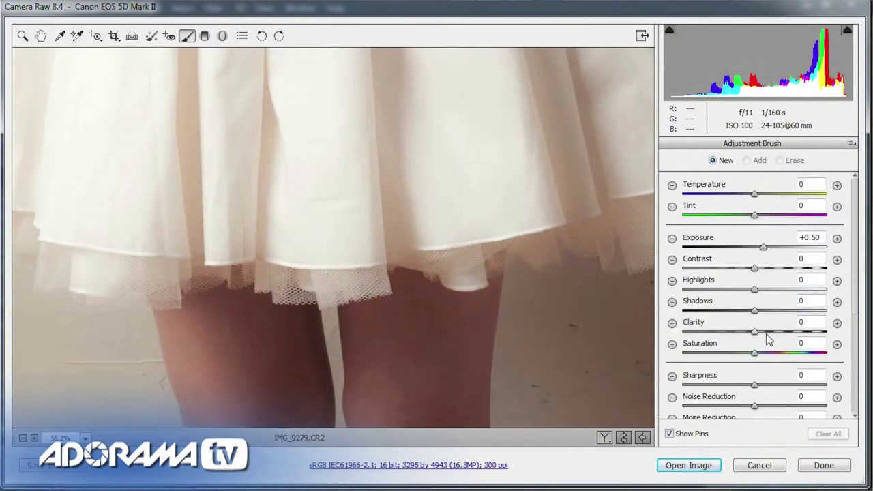
{"action": "left_click_drag", "start_coordinate": [762, 314], "coordinate": [776, 316]}
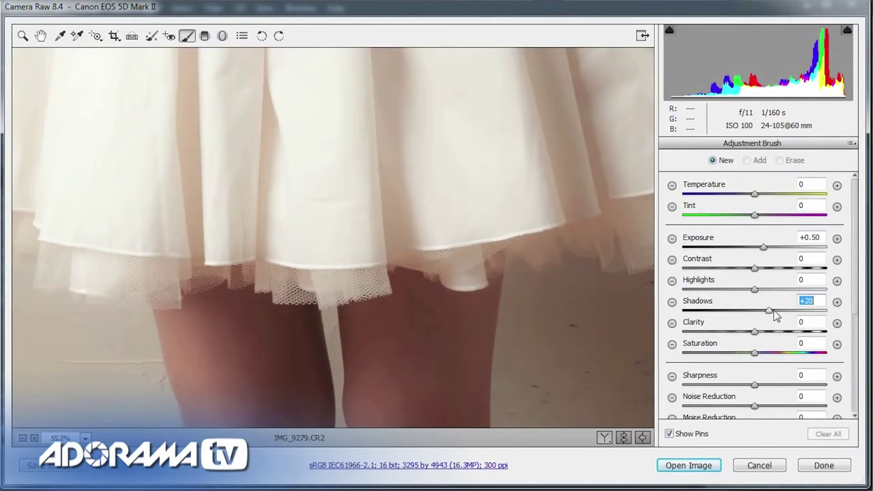
{"action": "left_click_drag", "start_coordinate": [754, 353], "coordinate": [743, 353]}
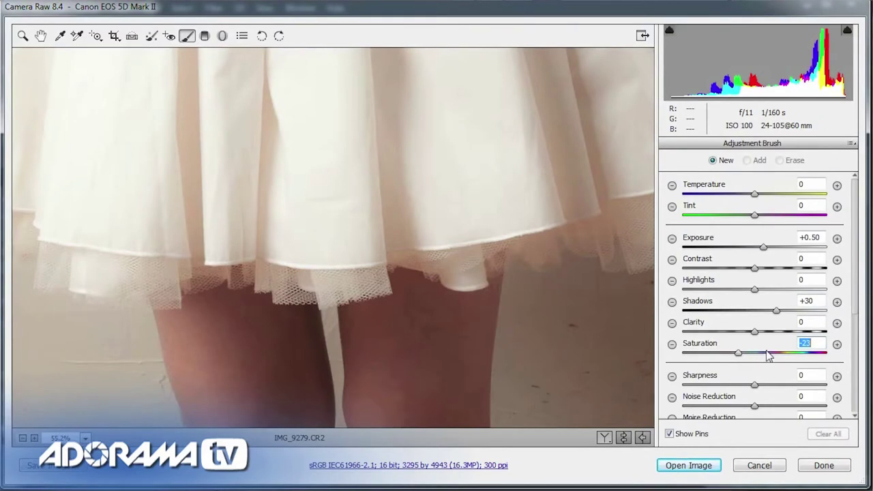
- Enable Auto Mask for the brush and paint the adjustment over both legs below the dress hem
{"action": "left_click_drag", "start_coordinate": [856, 311], "coordinate": [849, 409]}
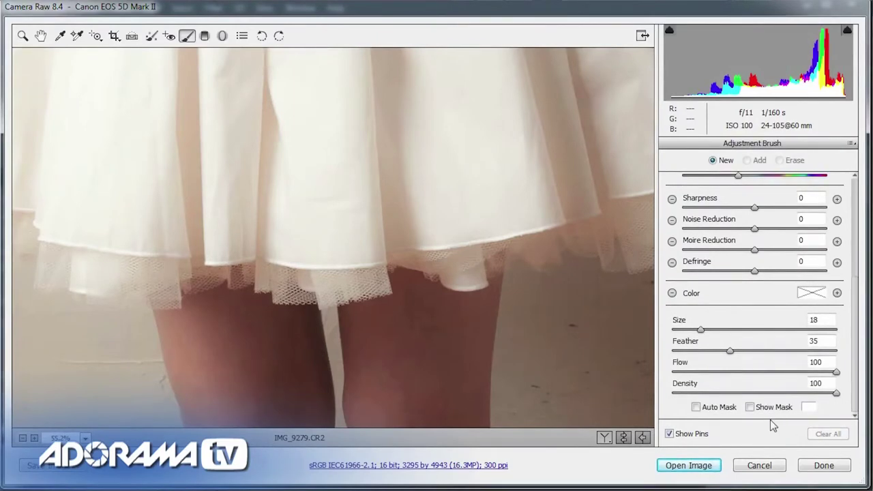
{"action": "left_click", "coordinate": [705, 410]}
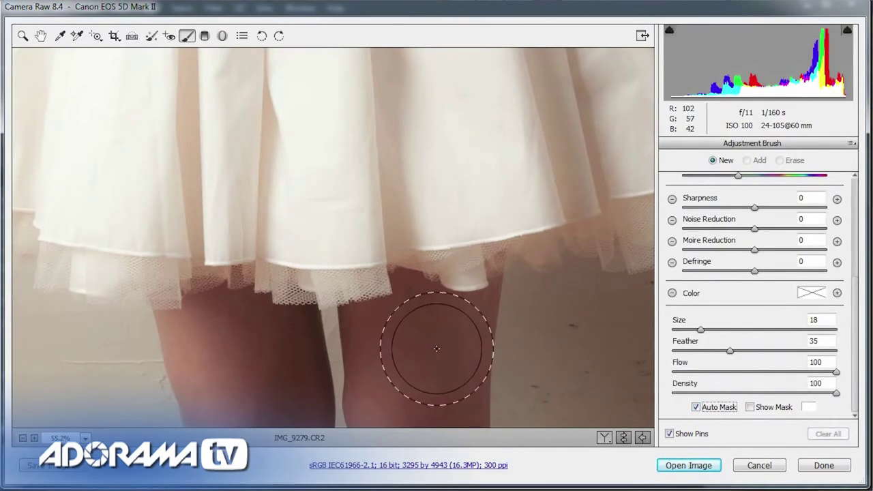
{"action": "mouse_move", "coordinate": [423, 346]}
{"action": "left_mouse_down"}
{"action": "mouse_move", "coordinate": [374, 316]}
{"action": "mouse_move", "coordinate": [361, 293]}
{"action": "mouse_move", "coordinate": [366, 303]}
{"action": "left_mouse_up"}
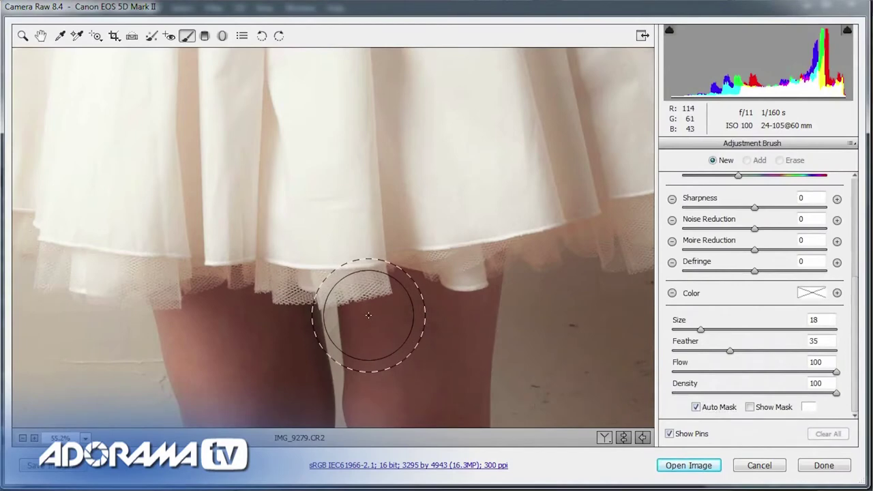
{"action": "mouse_move", "coordinate": [374, 343]}
{"action": "left_mouse_down"}
{"action": "mouse_move", "coordinate": [384, 386]}
{"action": "mouse_move", "coordinate": [415, 403]}
{"action": "mouse_move", "coordinate": [440, 387]}
{"action": "mouse_move", "coordinate": [462, 326]}
{"action": "mouse_move", "coordinate": [452, 370]}
{"action": "mouse_move", "coordinate": [415, 392]}
{"action": "mouse_move", "coordinate": [394, 372]}
{"action": "mouse_move", "coordinate": [380, 329]}
{"action": "mouse_move", "coordinate": [288, 332]}
{"action": "mouse_move", "coordinate": [286, 390]}
{"action": "mouse_move", "coordinate": [231, 325]}
{"action": "mouse_move", "coordinate": [200, 326]}
{"action": "mouse_move", "coordinate": [215, 385]}
{"action": "mouse_move", "coordinate": [230, 400]}
{"action": "mouse_move", "coordinate": [267, 401]}
{"action": "mouse_move", "coordinate": [228, 332]}
{"action": "mouse_move", "coordinate": [249, 325]}
{"action": "mouse_move", "coordinate": [281, 343]}
{"action": "mouse_move", "coordinate": [293, 410]}
{"action": "mouse_move", "coordinate": [284, 366]}
{"action": "mouse_move", "coordinate": [302, 338]}
{"action": "mouse_move", "coordinate": [303, 376]}
{"action": "mouse_move", "coordinate": [301, 367]}
{"action": "mouse_move", "coordinate": [316, 380]}
{"action": "mouse_move", "coordinate": [293, 350]}
{"action": "left_mouse_up"}
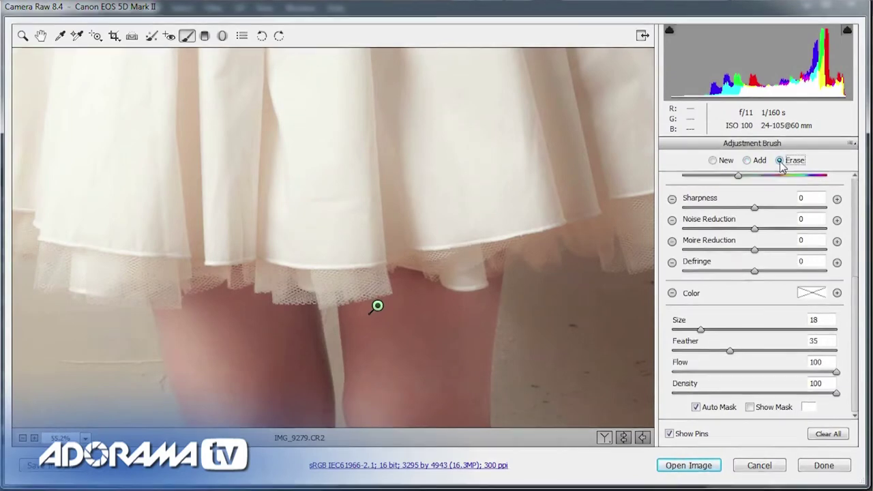
- Erase the brush spill on the backdrop beside the right-hand leg with Auto Mask off, Size 9 and Feather 19
{"action": "left_click", "coordinate": [697, 407]}
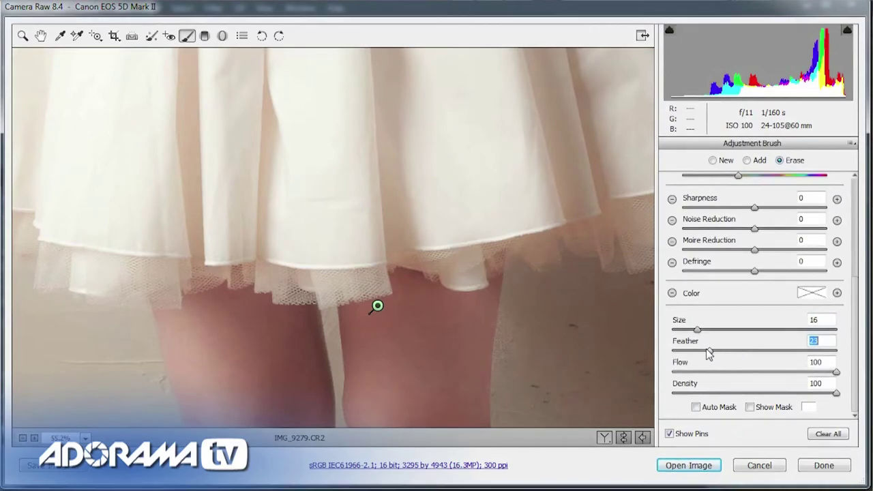
{"action": "left_click_drag", "start_coordinate": [706, 353], "coordinate": [705, 353]}
{"action": "left_click", "coordinate": [531, 332]}
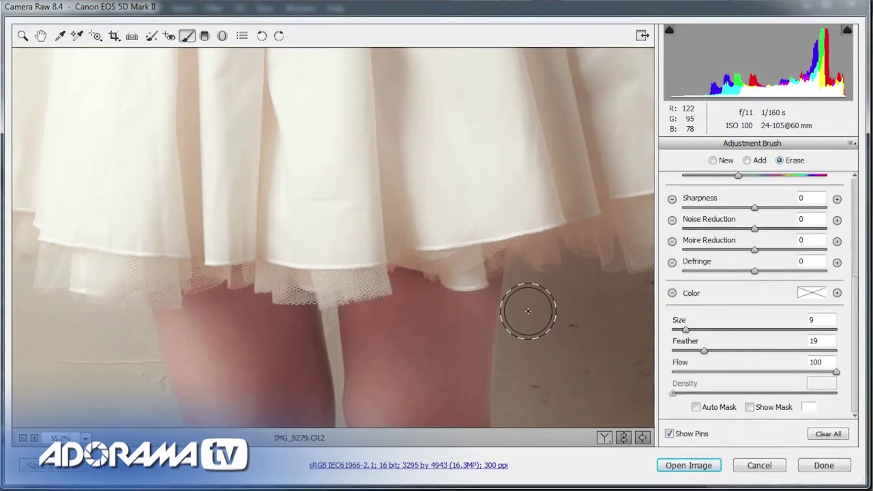
{"action": "left_click_drag", "start_coordinate": [521, 404], "coordinate": [527, 294]}
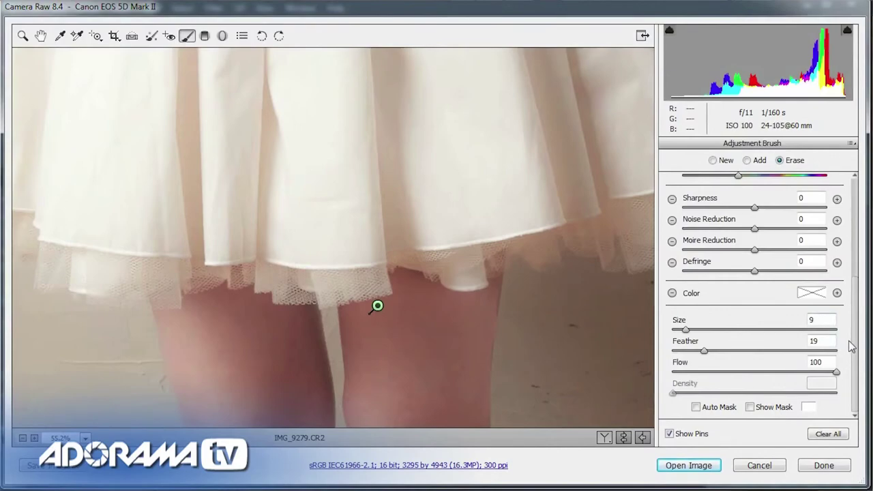
- Refine the leg adjustment to Exposure +0.55 and Saturation -33, and fit the whole photo in view
{"action": "scroll", "coordinate": [819, 259], "scroll_direction": "up", "scroll_amount": 5}
{"action": "left_click", "coordinate": [768, 254]}
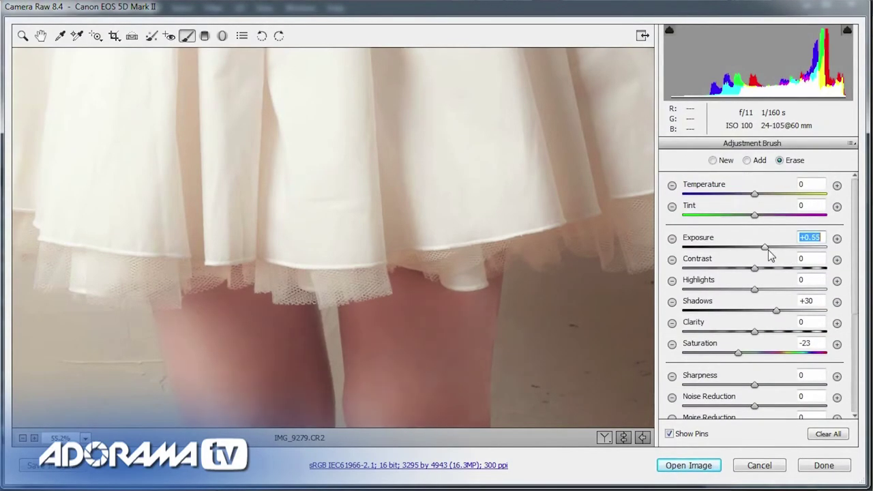
{"action": "left_click_drag", "start_coordinate": [740, 354], "coordinate": [731, 353]}
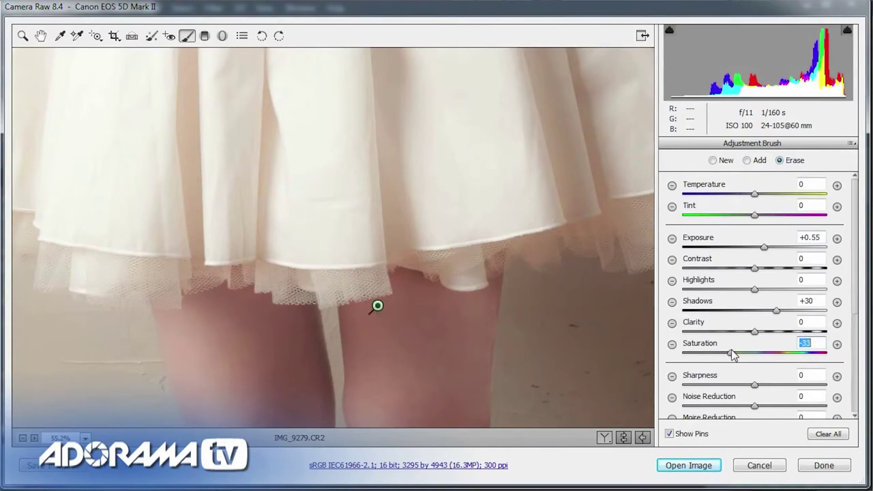
{"action": "double_click", "coordinate": [41, 35]}
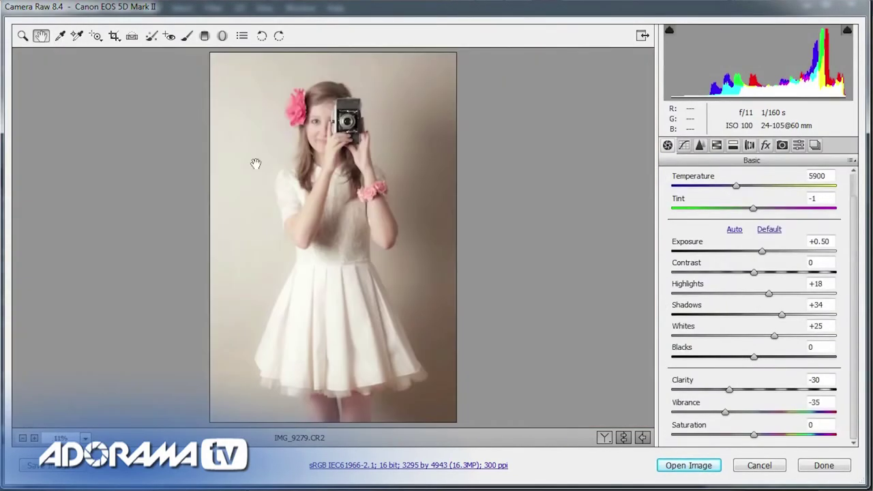